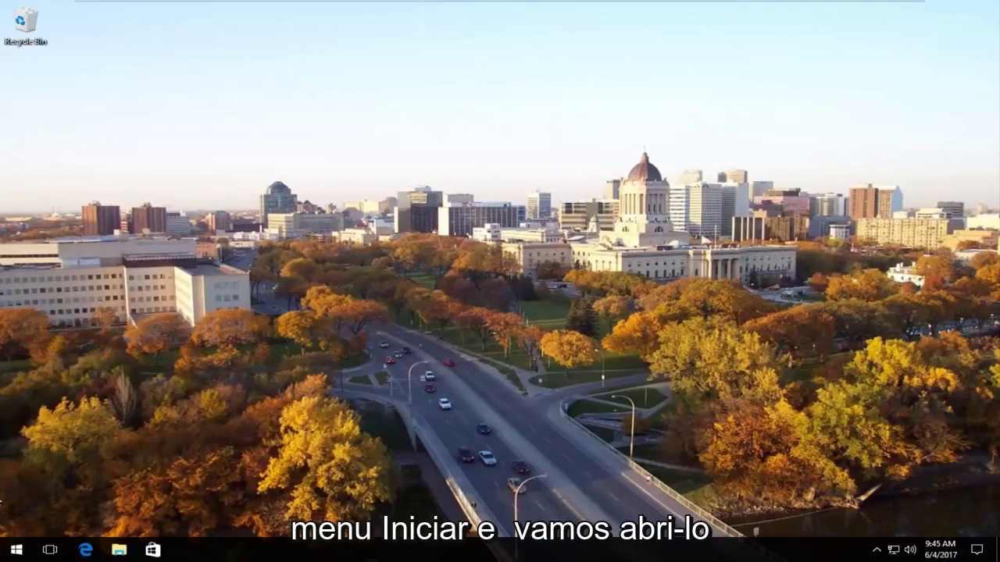
- Search the Start menu for 'services' and launch the Services desktop app
click(16, 551)
text(s)
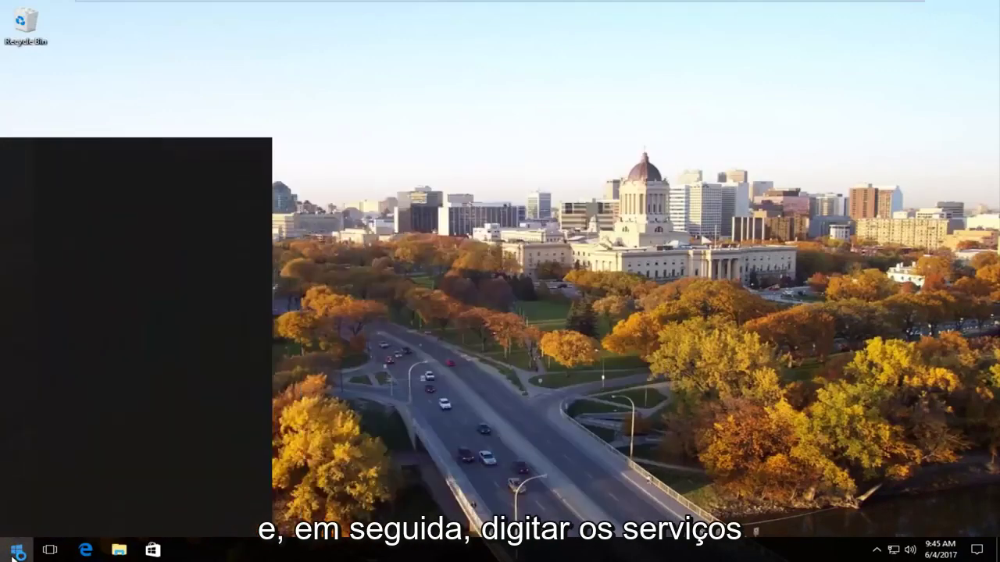
text(ervices)
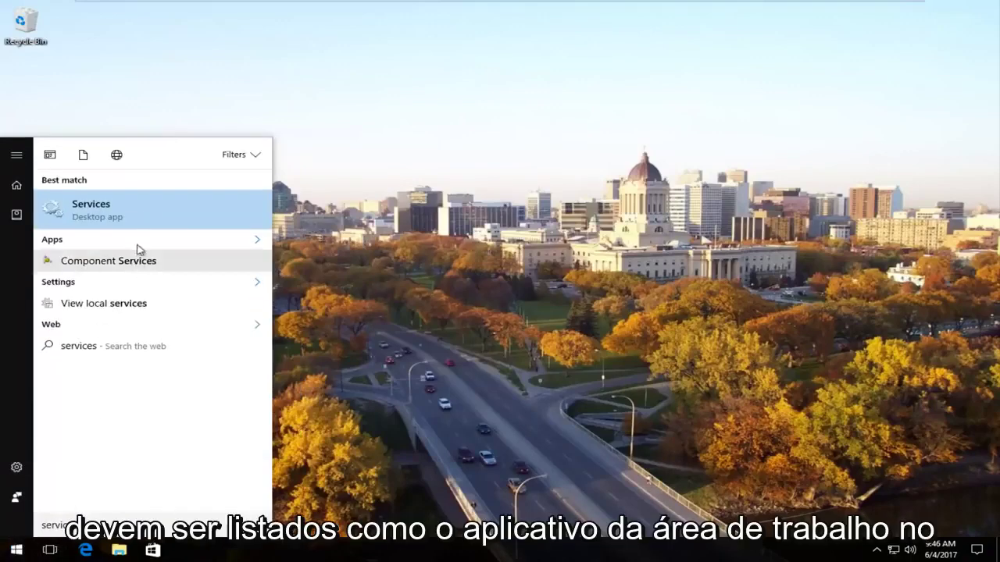
click(102, 223)
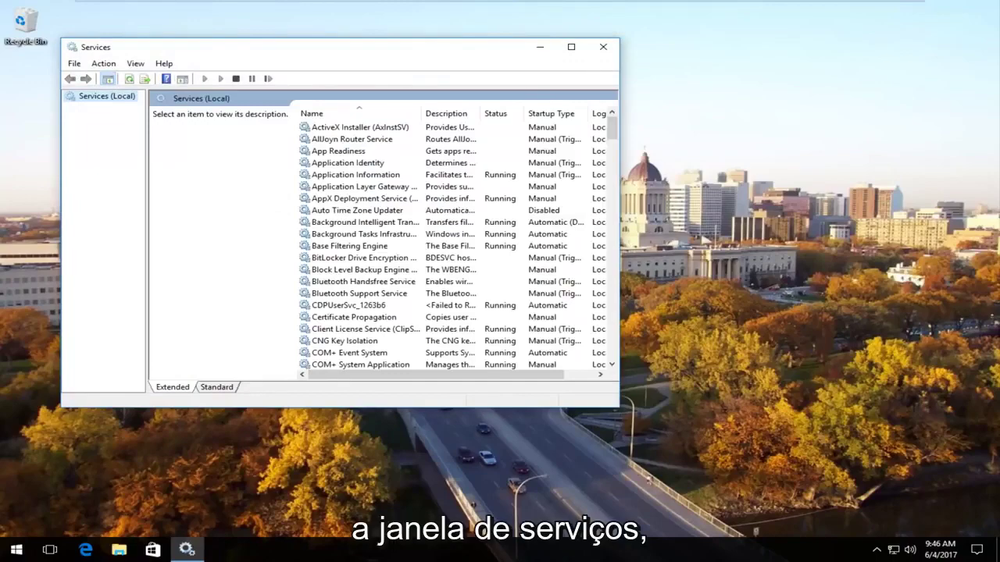
- Enlarge the Services window, widen the Name column, and select TCP/IP NetBIOS Helper
drag(628, 409, 859, 500)
drag(446, 102, 530, 108)
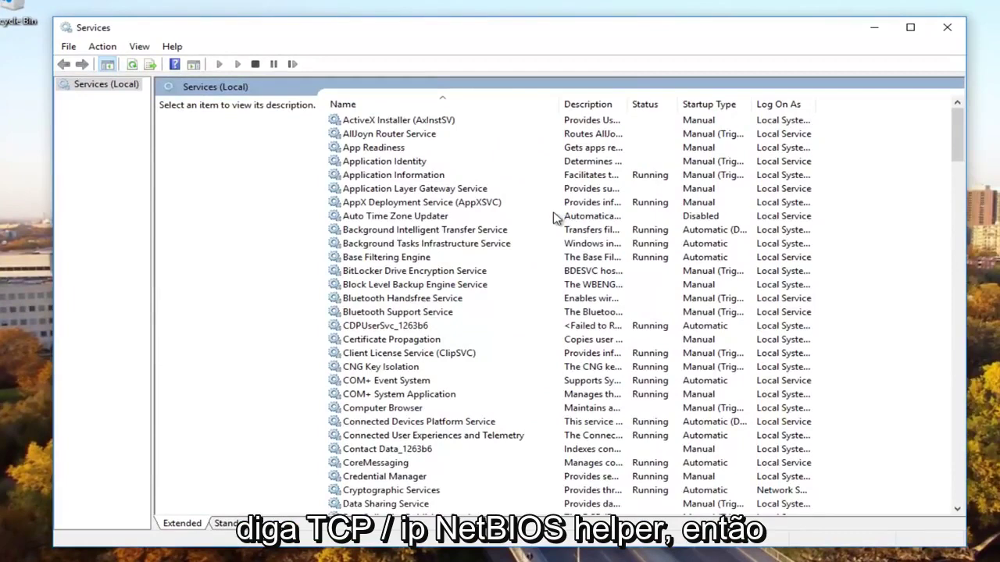
scroll(500, 322, down, 10)
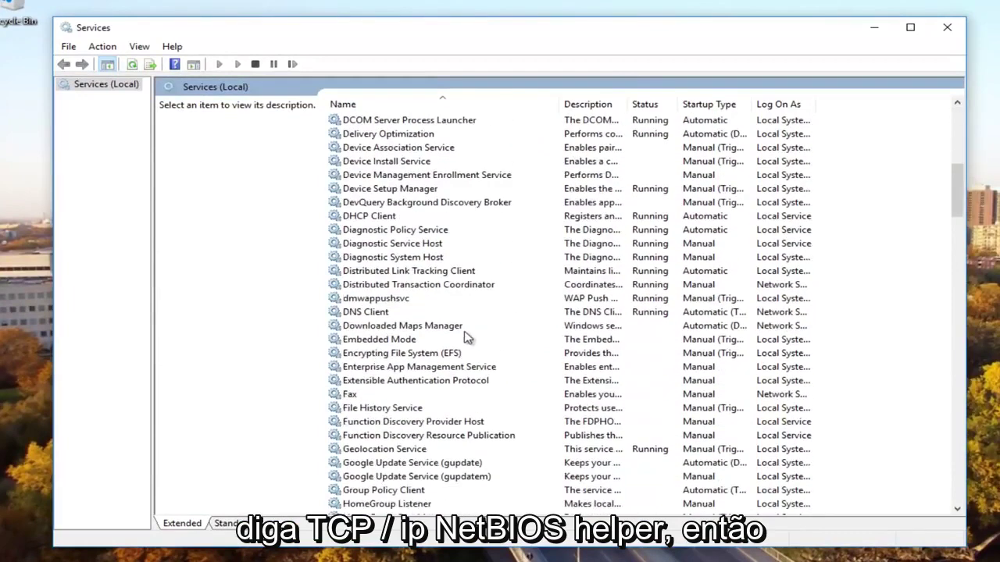
scroll(467, 336, down, 20)
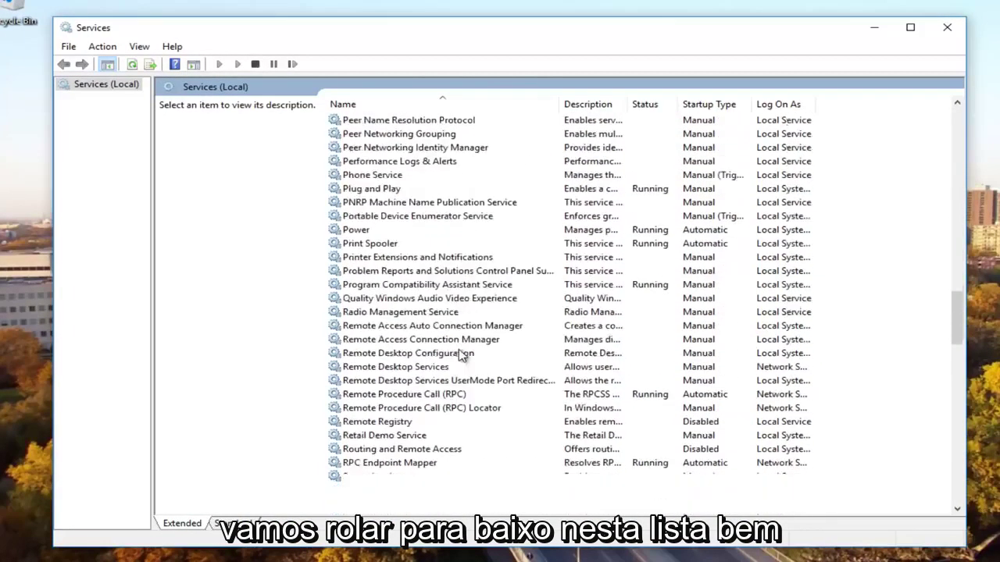
scroll(463, 356, down, 12)
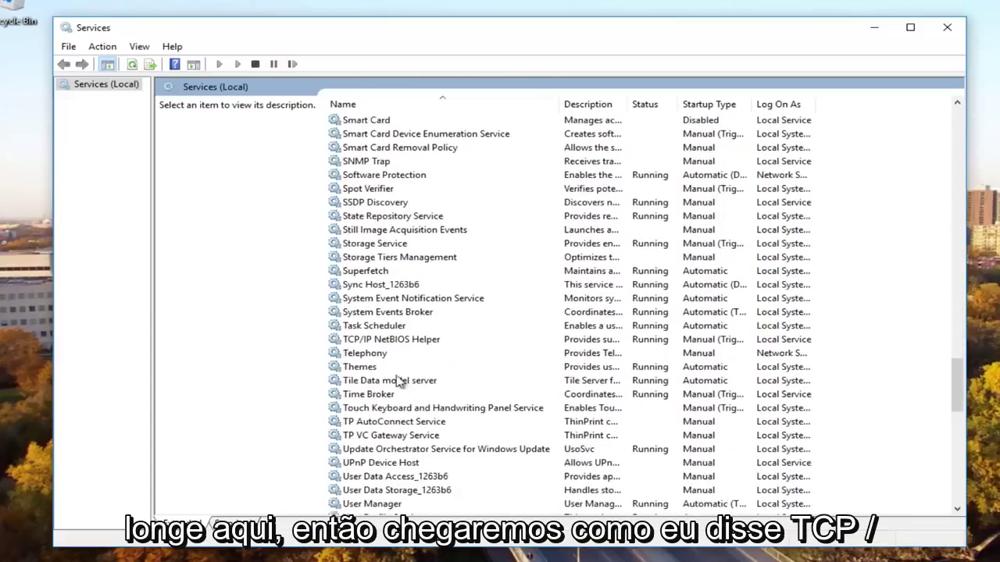
click(366, 340)
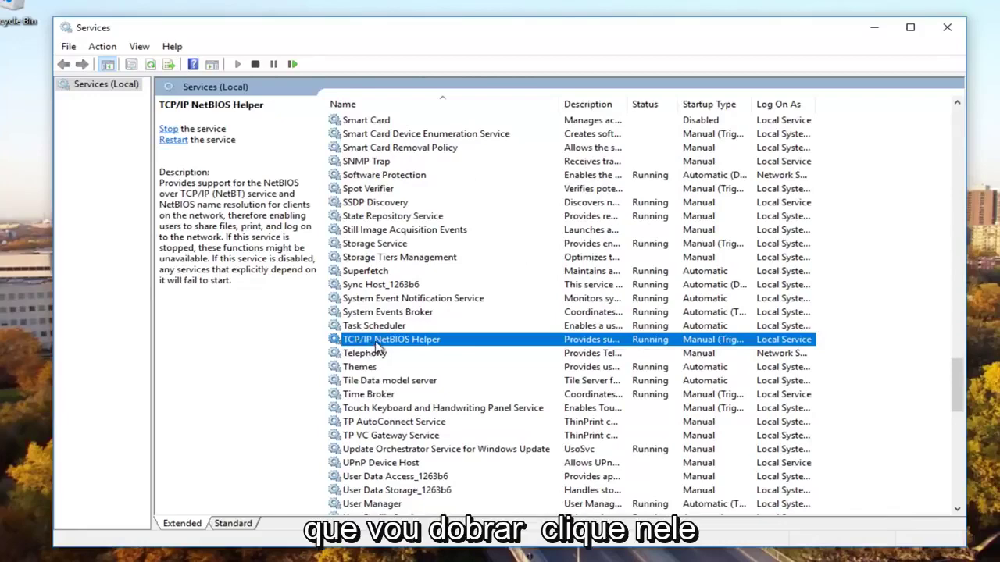
- Change TCP/IP NetBIOS Helper's startup type from Manual to Automatic and apply it
double_click(375, 342)
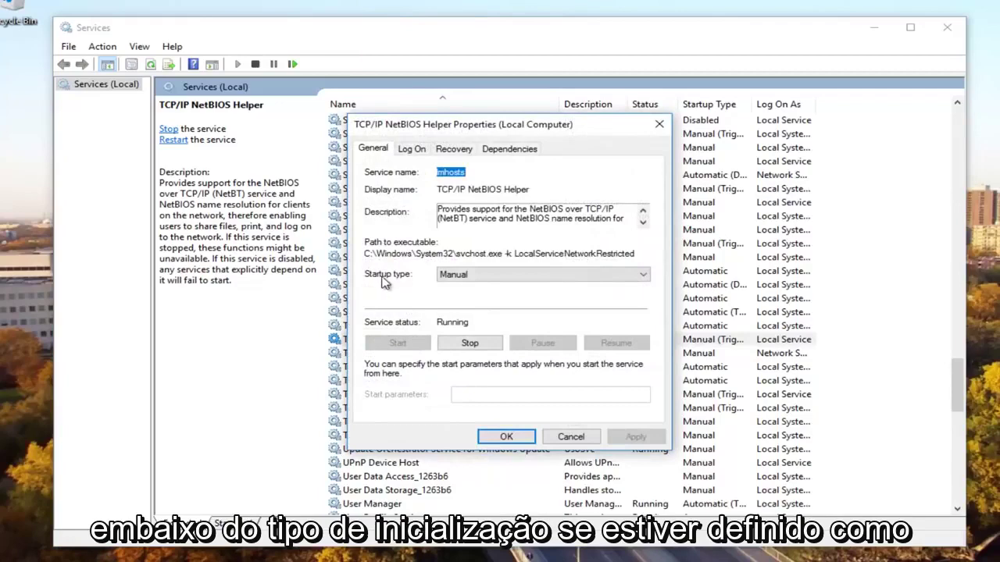
click(482, 274)
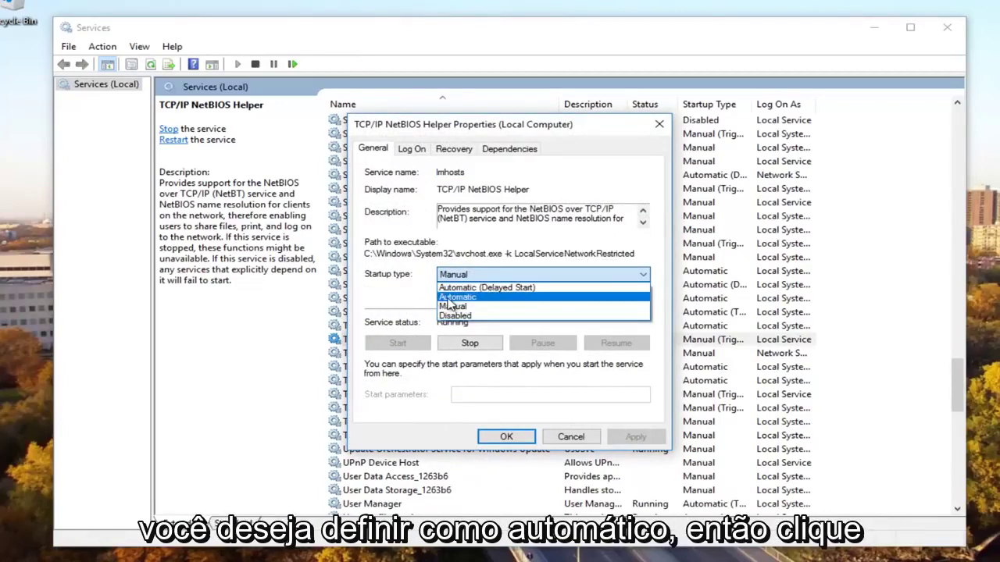
click(453, 298)
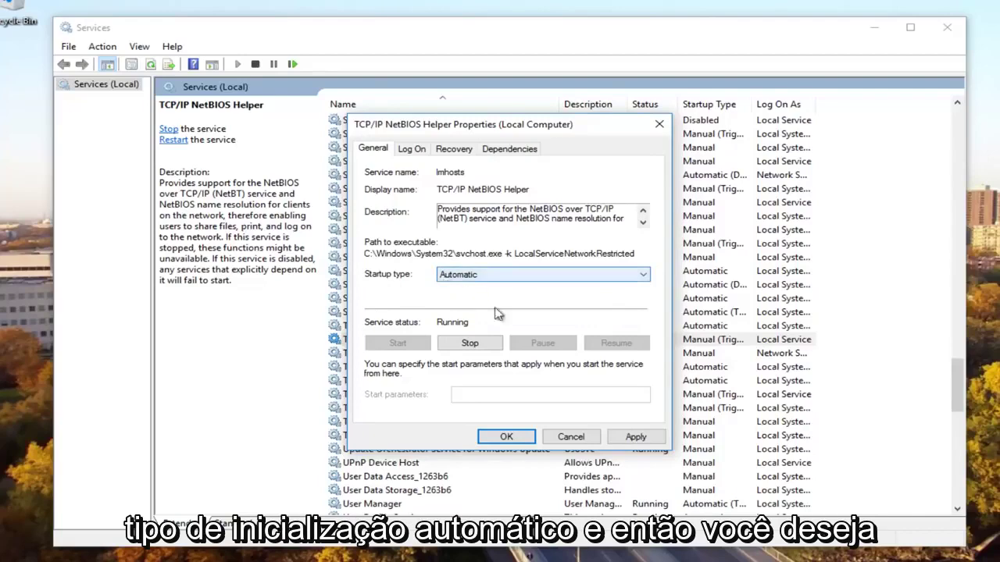
click(636, 437)
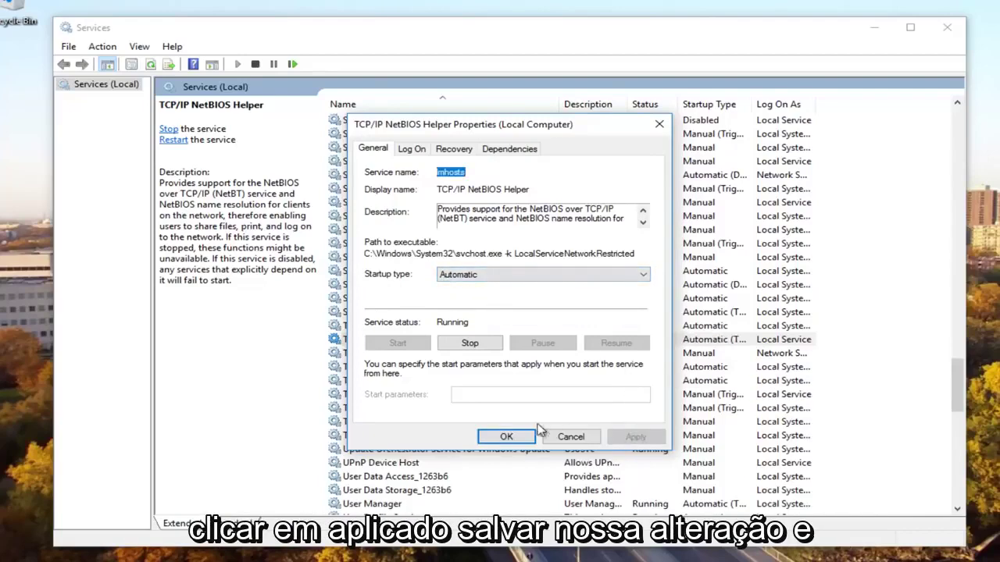
click(506, 437)
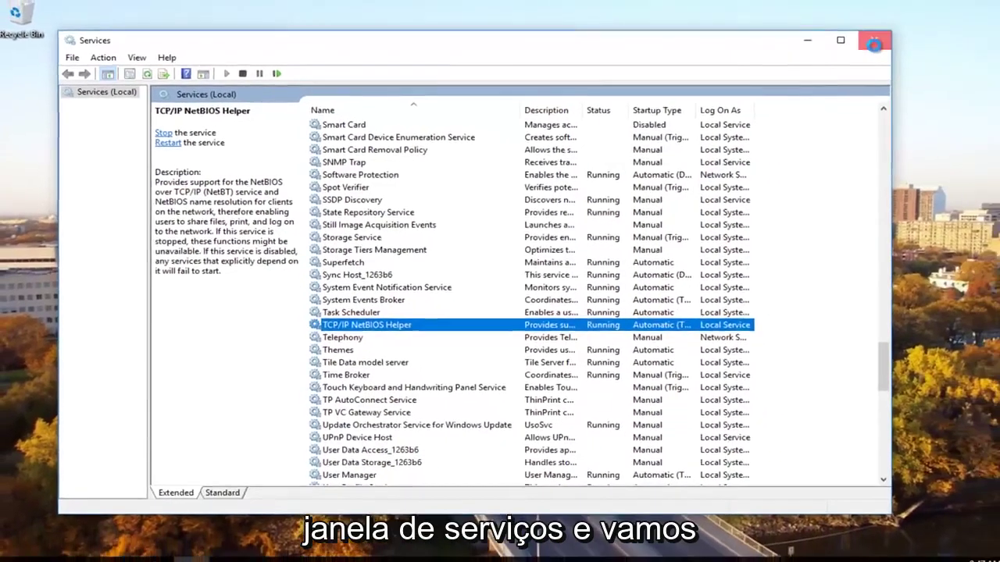
- Close Services and open Network and Sharing Center through a Start menu search
click(947, 27)
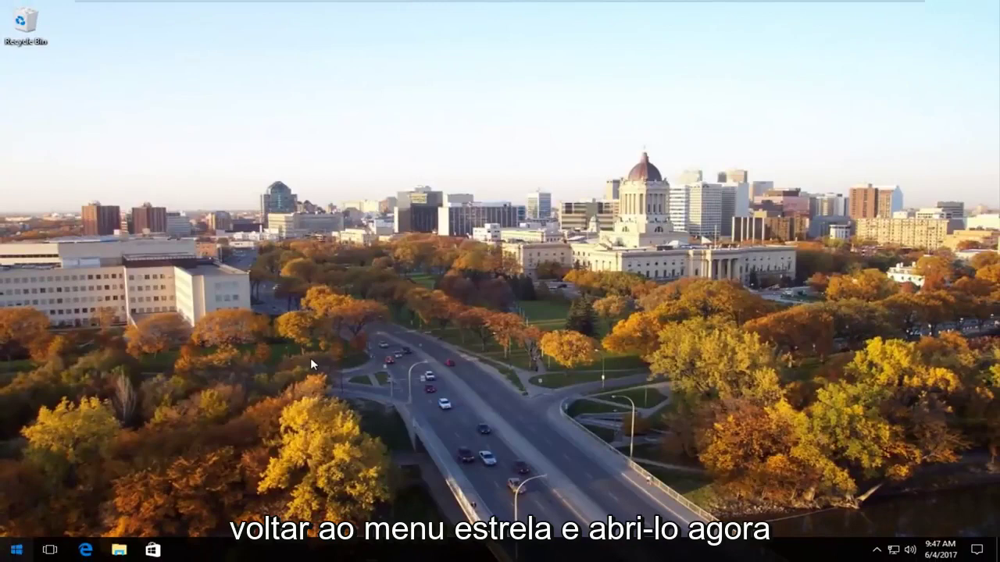
key(super)
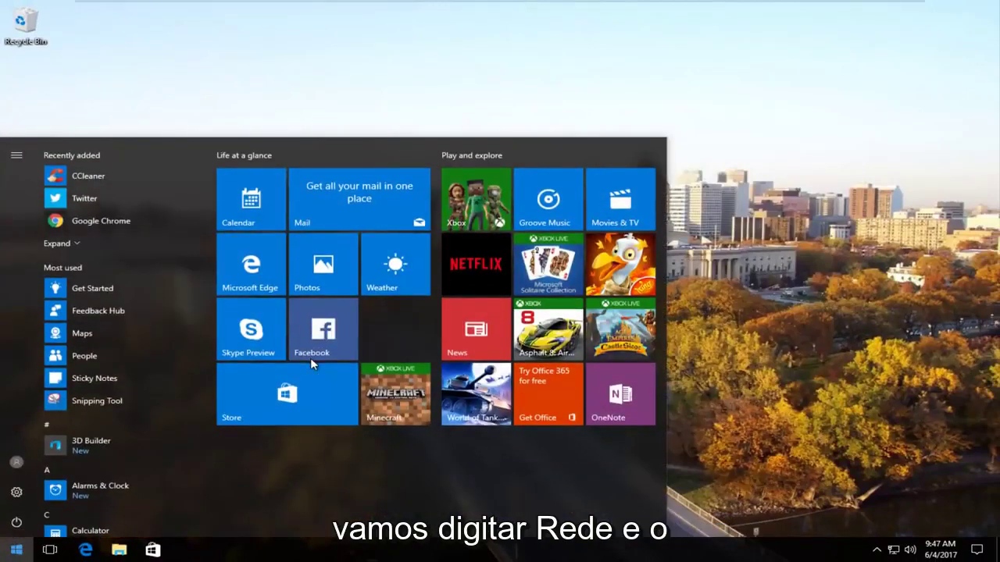
text(netowk)
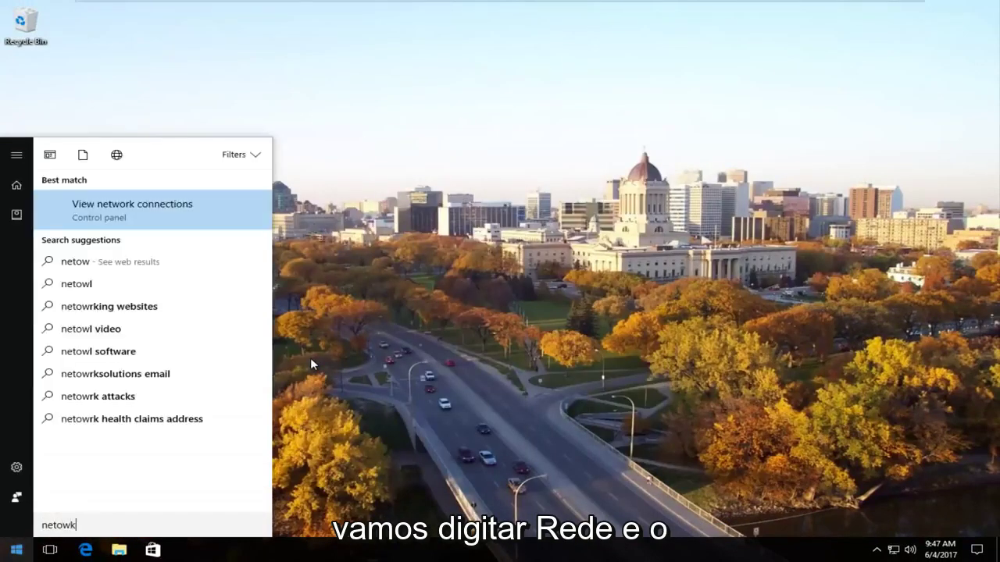
key(BackSpace)
key(BackSpace)
key(BackSpace)
text(work and shring ce)
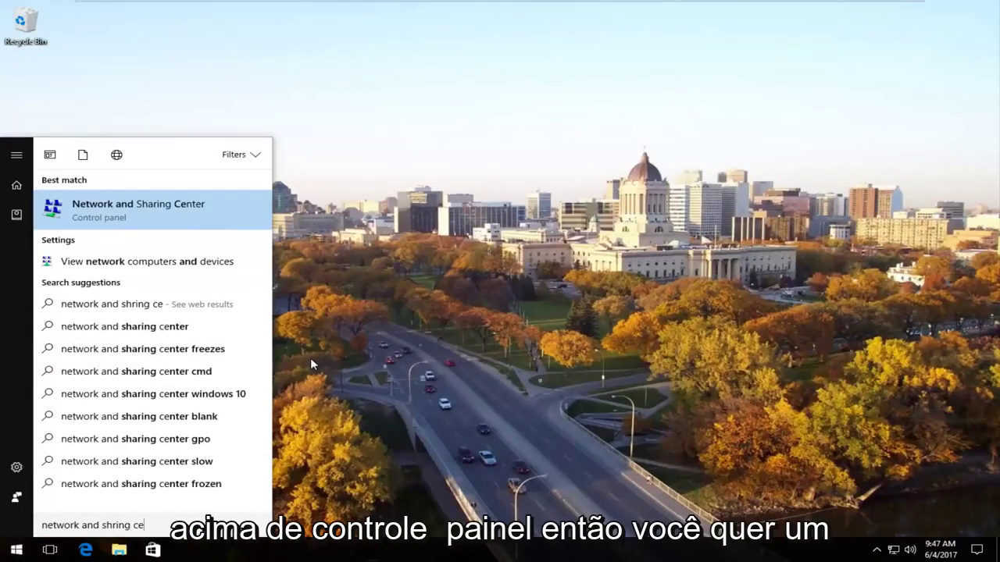
key(Return)
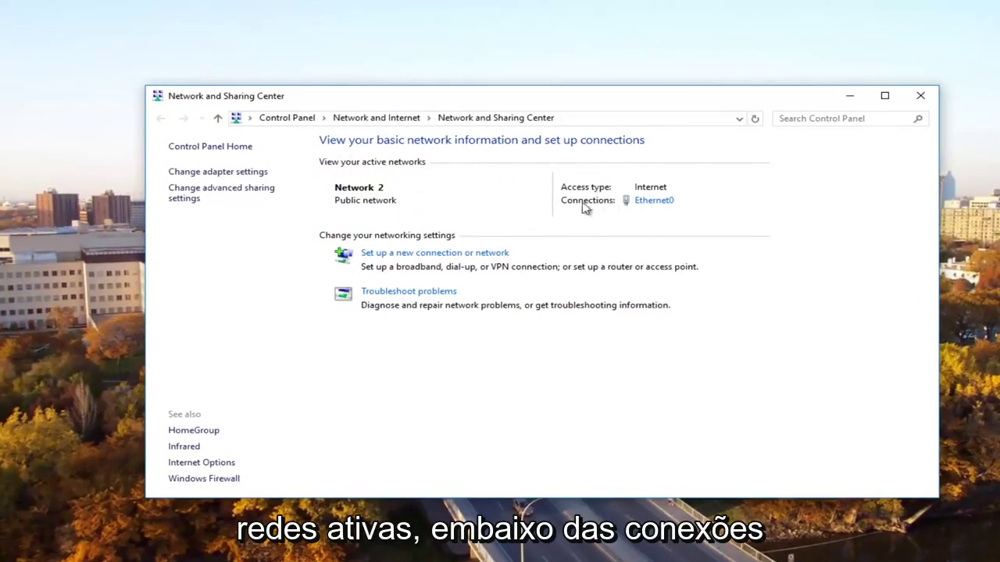
- Open the Ethernet0 Status dialog and then the Ethernet0 Properties dialog
click(649, 203)
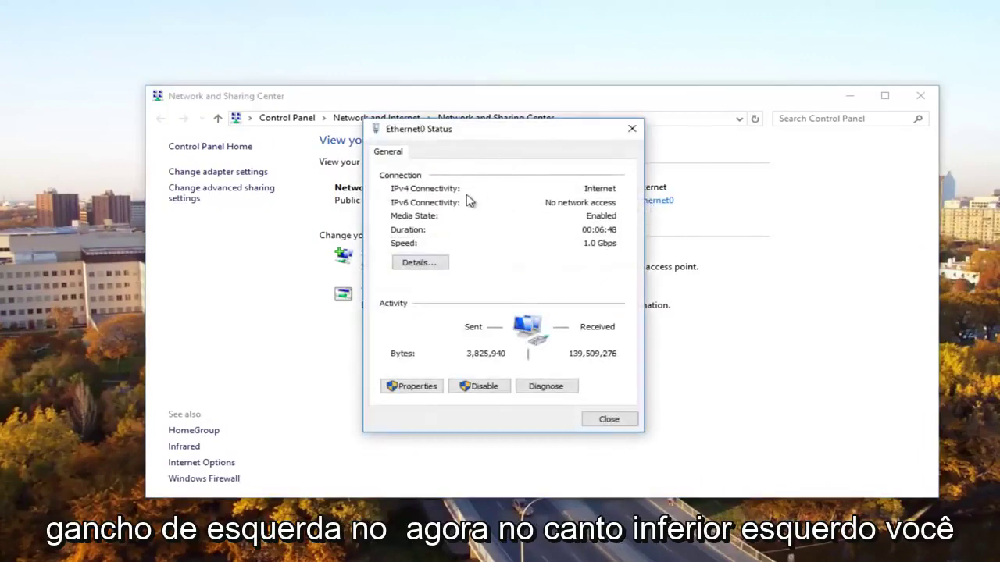
drag(452, 135, 479, 129)
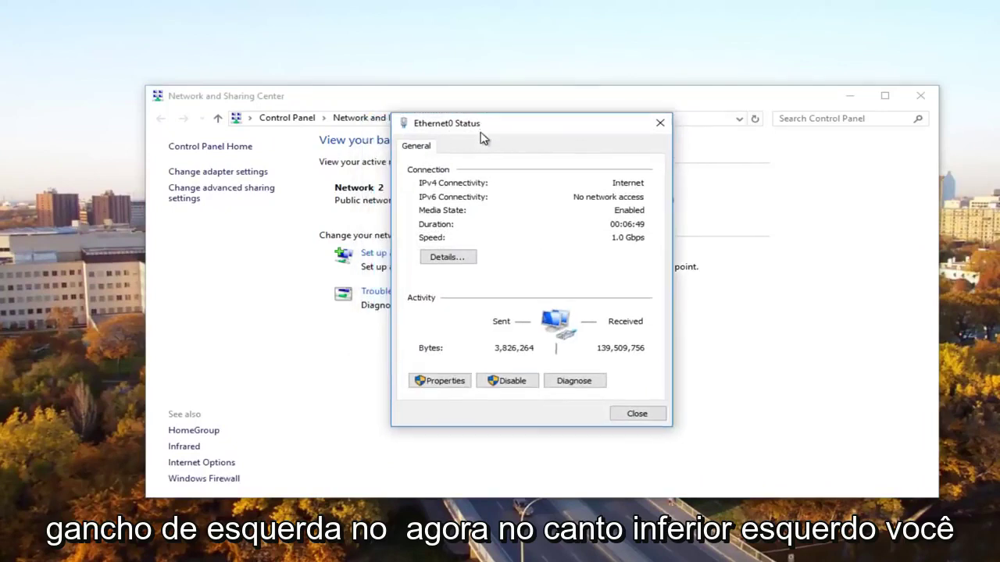
click(442, 381)
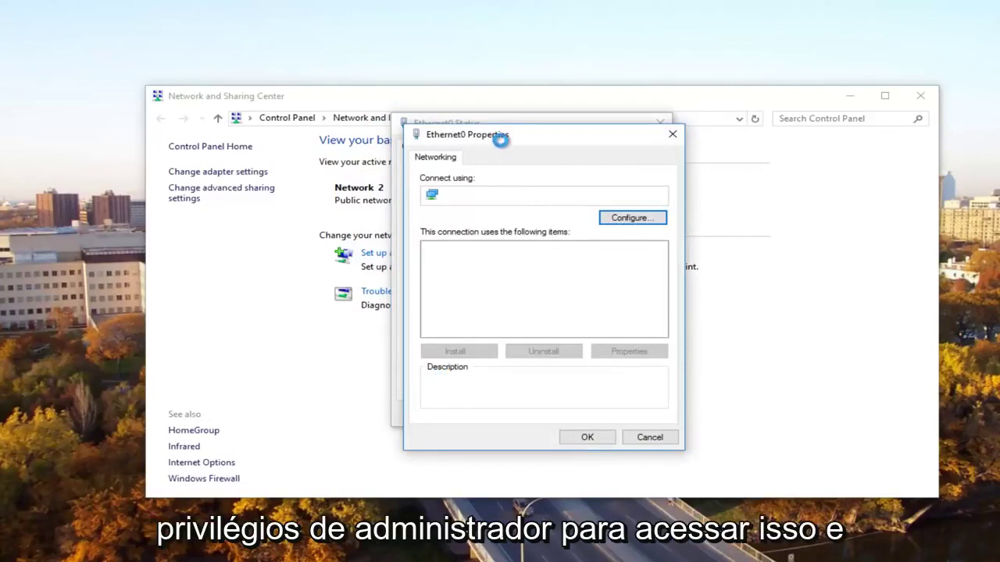
drag(499, 137, 474, 113)
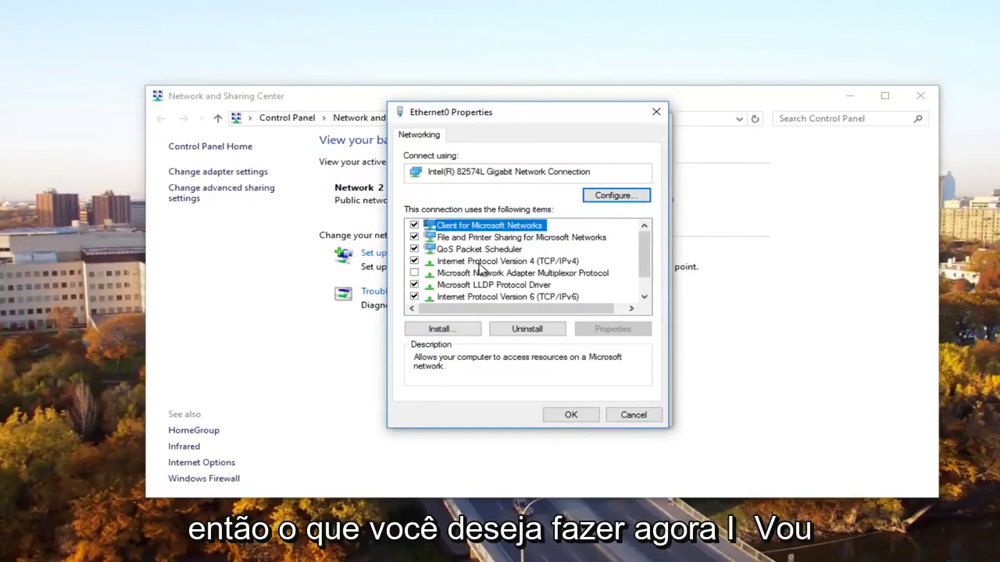
- Open the advanced TCP/IP settings for Internet Protocol Version 4 (TCP/IPv4)
click(479, 264)
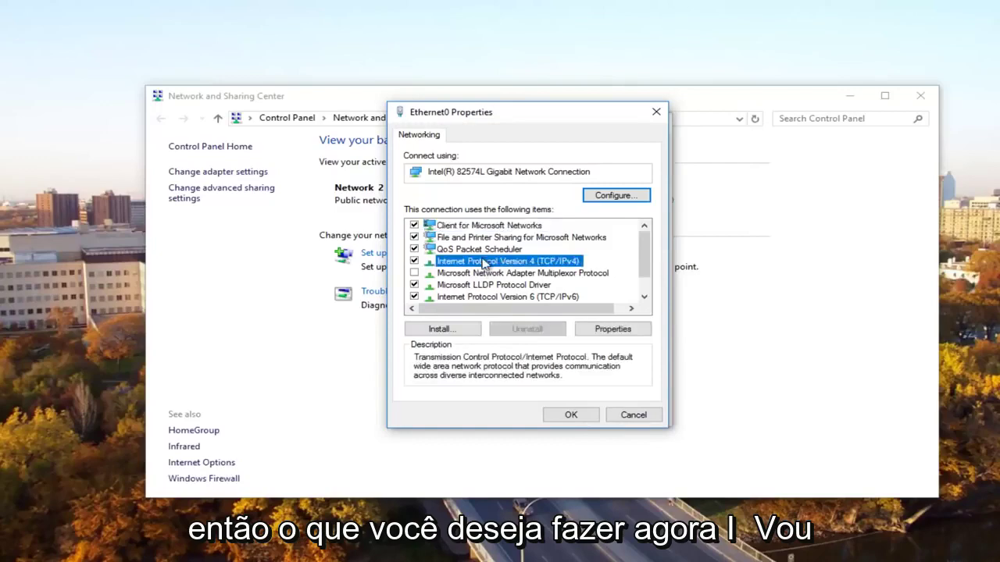
click(598, 331)
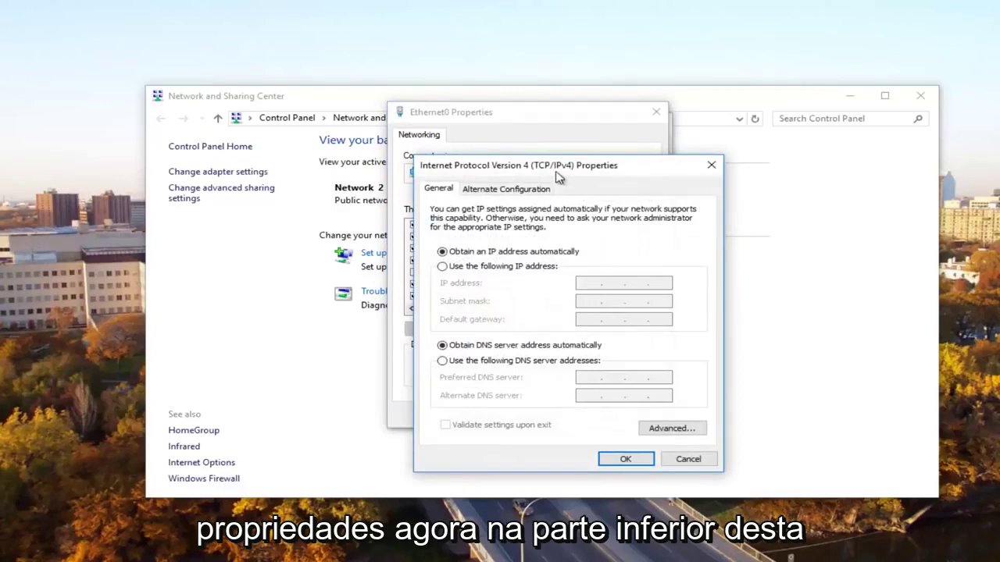
drag(558, 167, 526, 118)
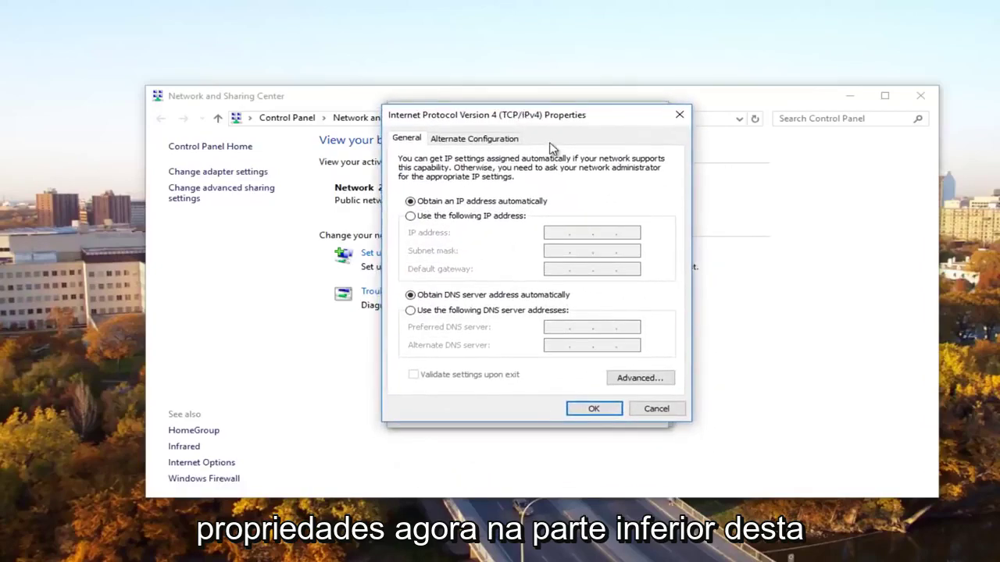
click(633, 379)
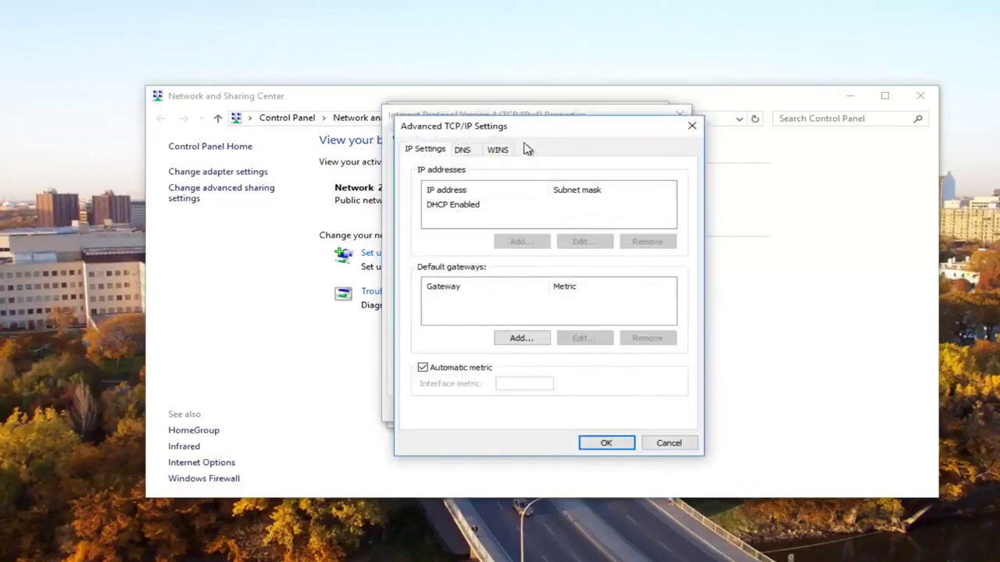
drag(516, 131, 498, 114)
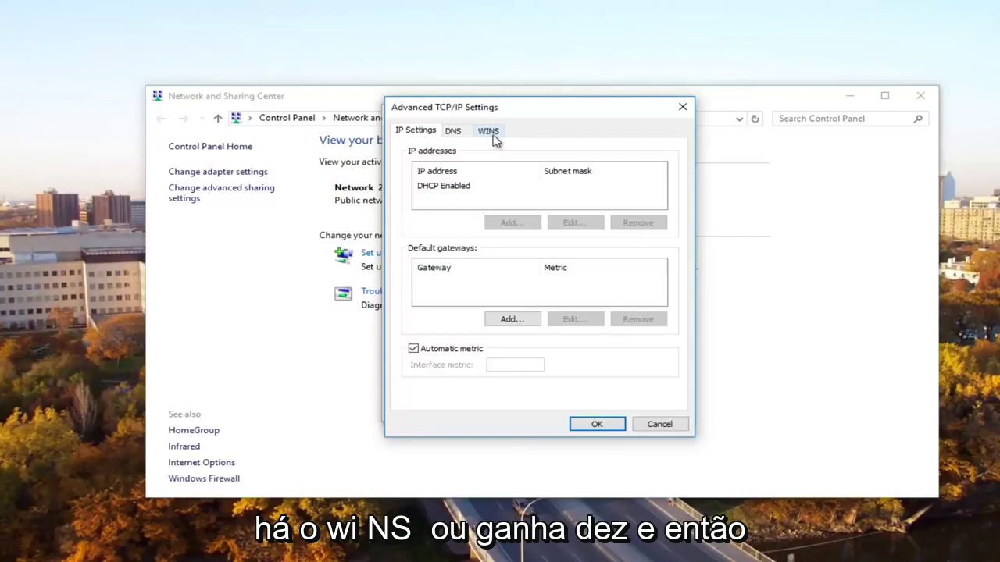
- Select Enable NetBIOS over TCP/IP on the WINS tab and confirm, closing every dialog
click(488, 132)
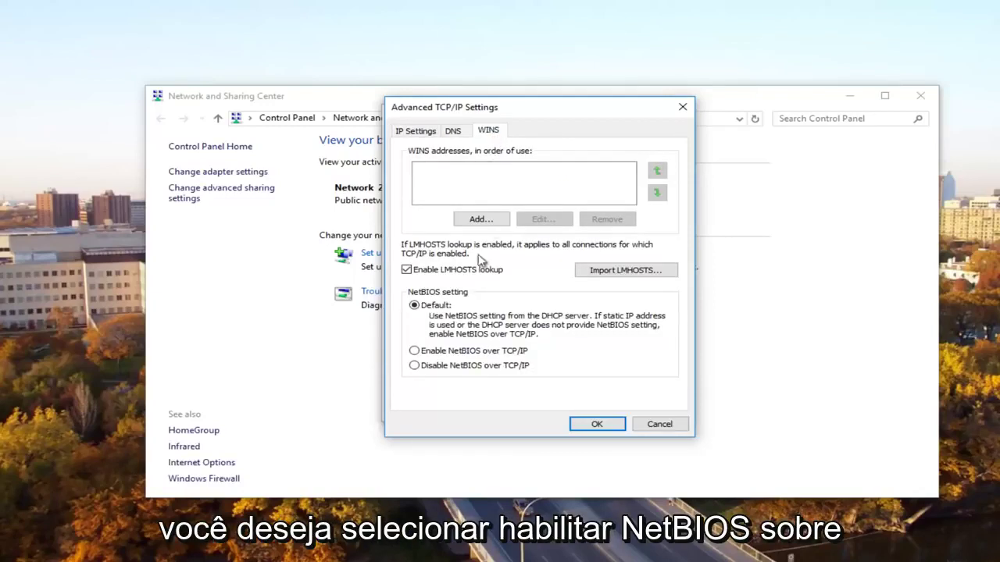
click(415, 352)
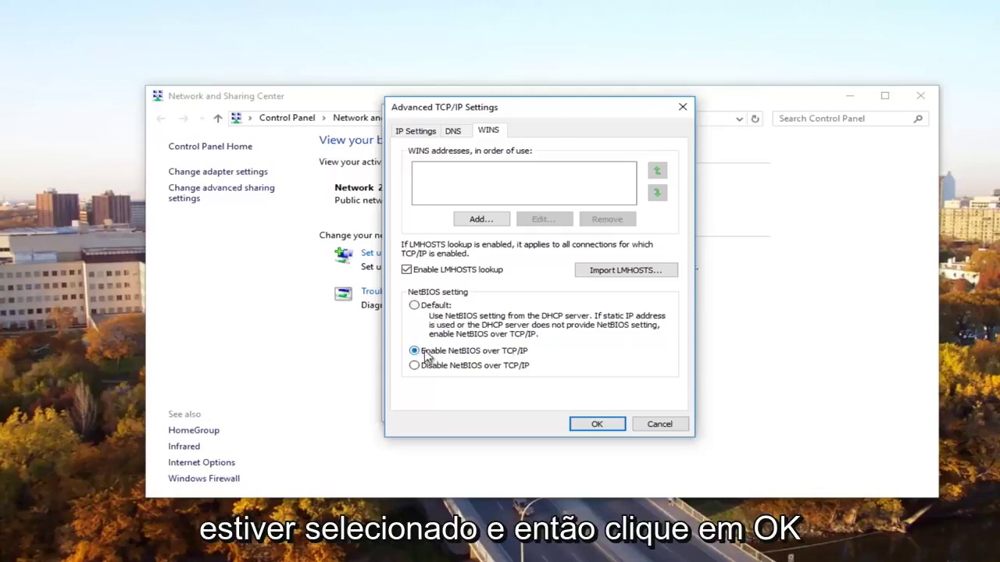
click(593, 425)
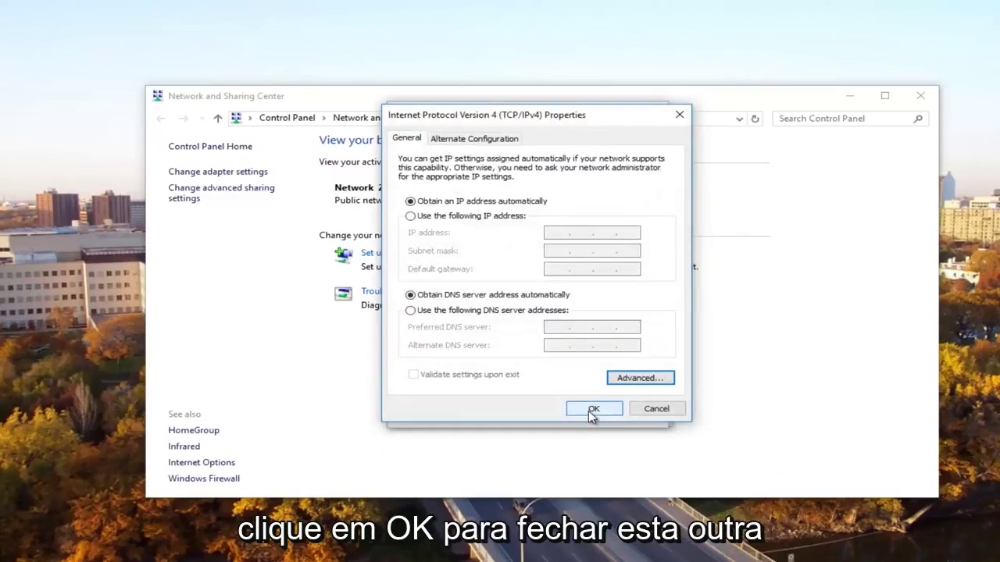
click(592, 413)
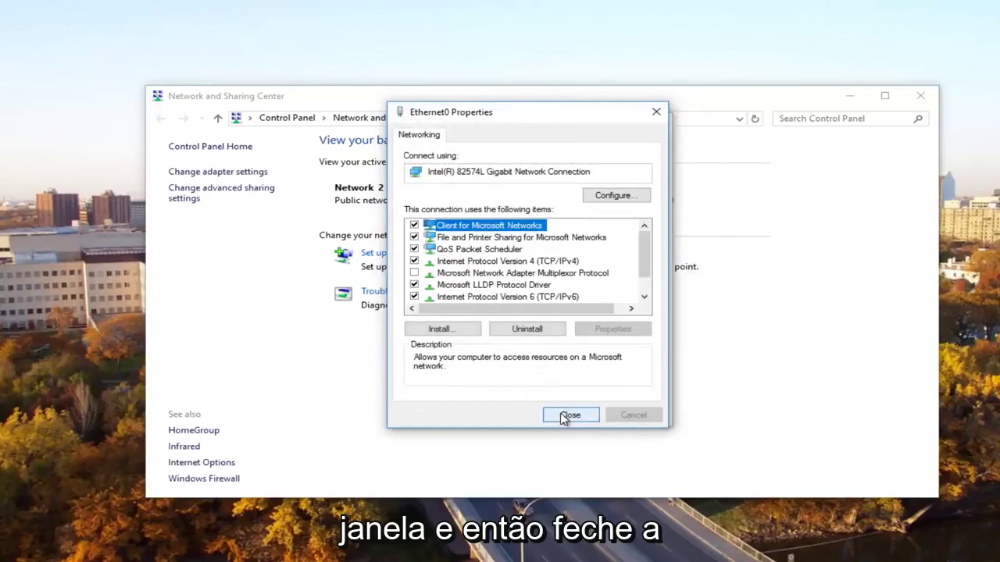
click(566, 414)
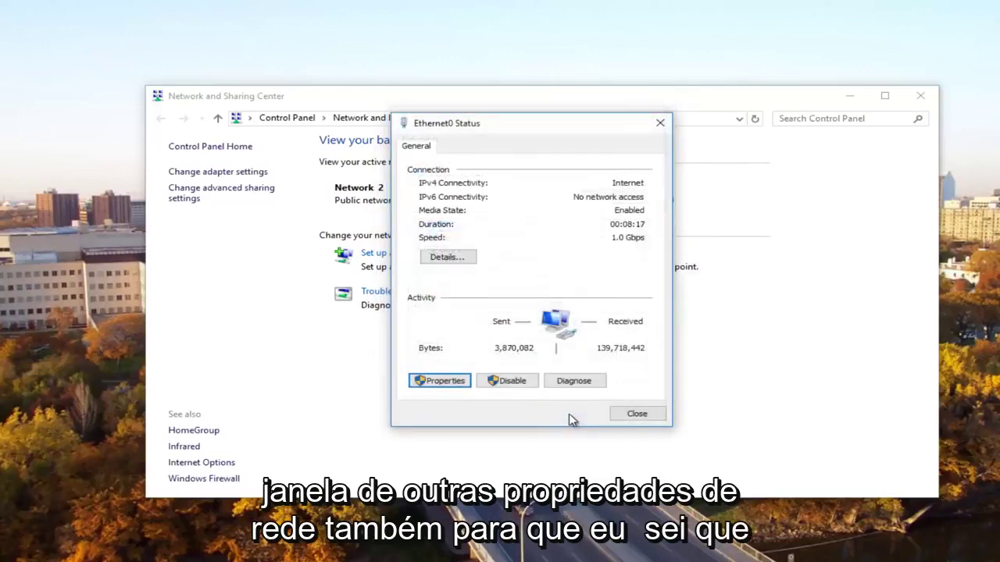
click(660, 123)
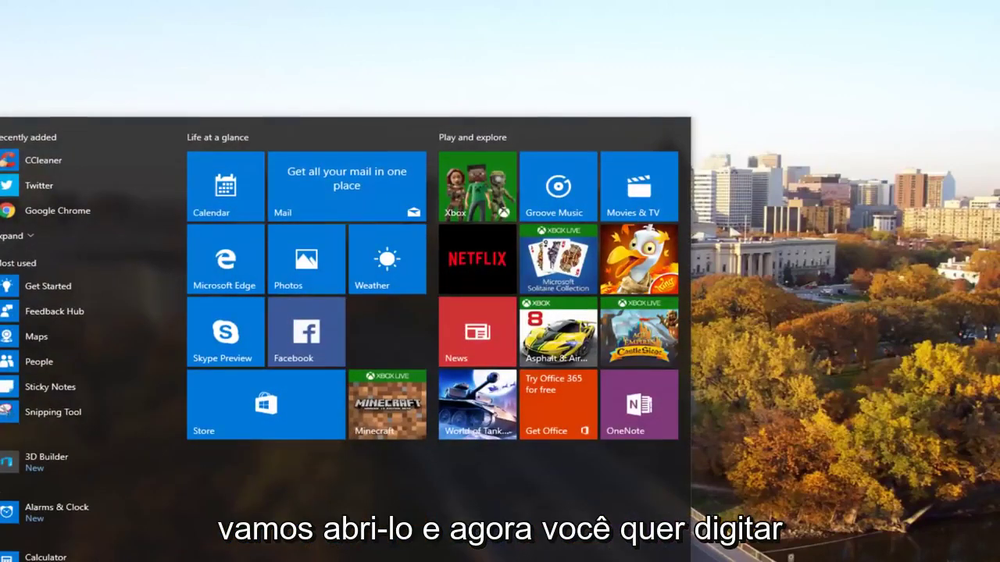
- Run regedit as administrator and approve the User Account Control prompt
text(regedit)
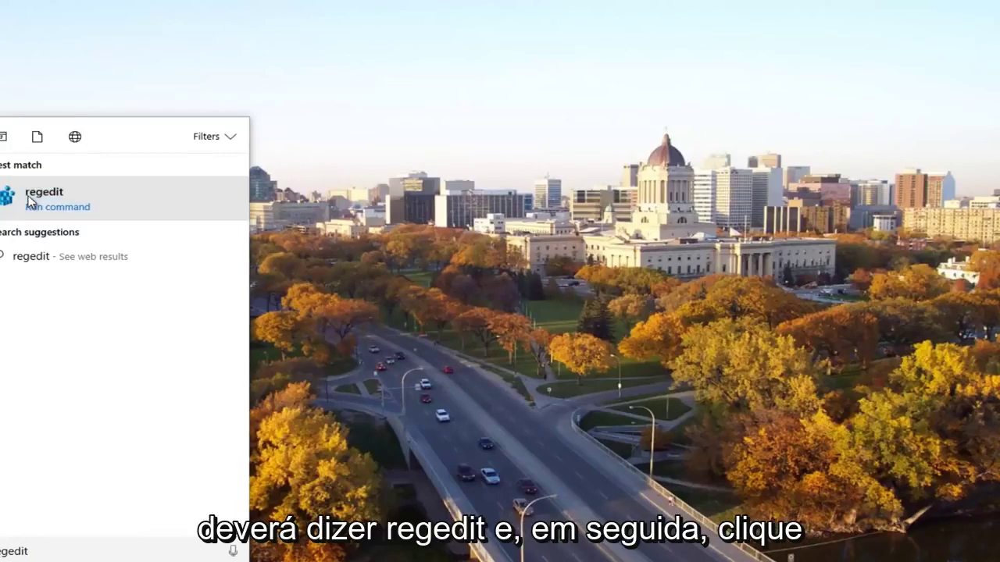
right_click(29, 202)
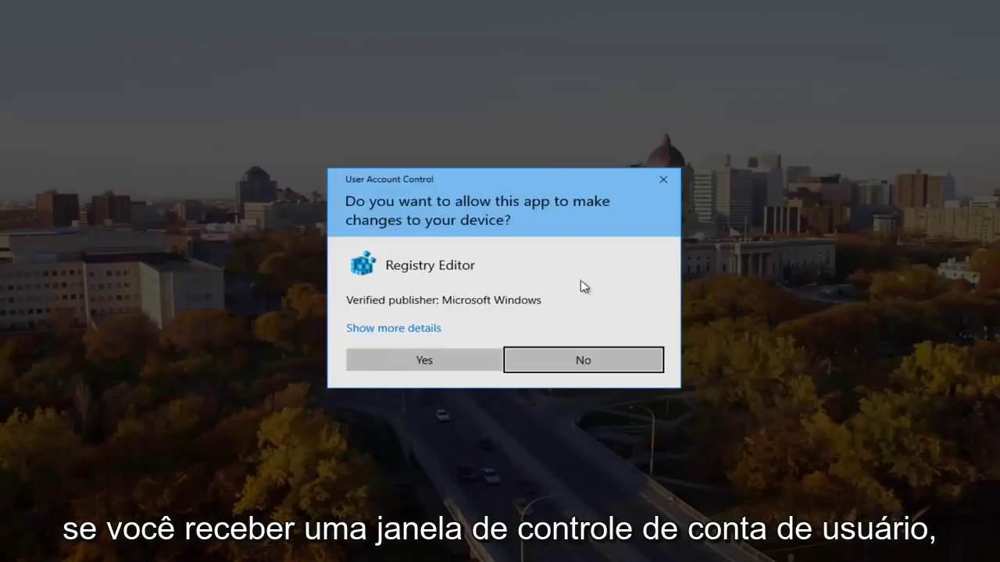
click(408, 356)
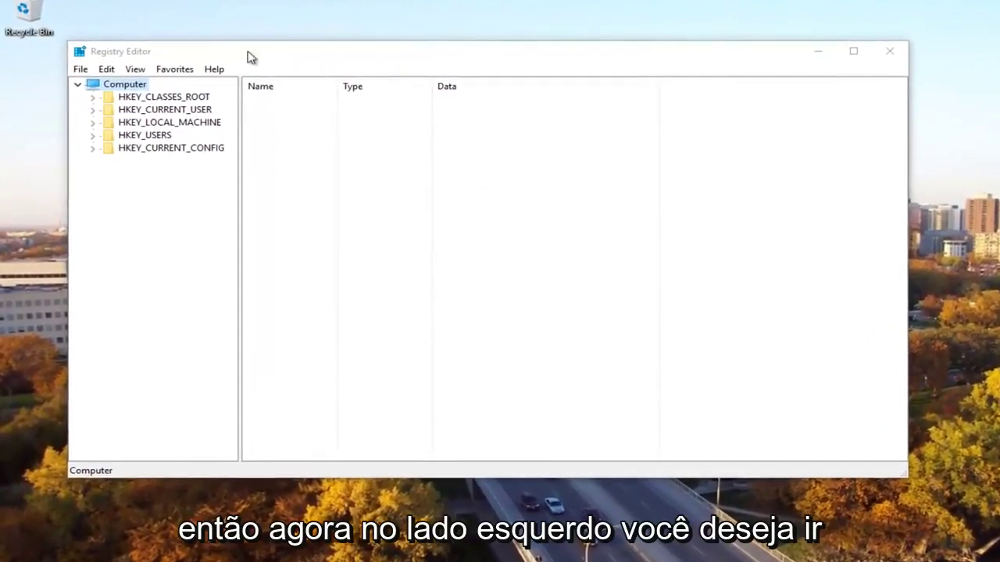
- Expand HKEY_LOCAL_MACHINE > SOFTWARE > Microsoft in the key tree and select MSLicensing
drag(249, 55, 271, 57)
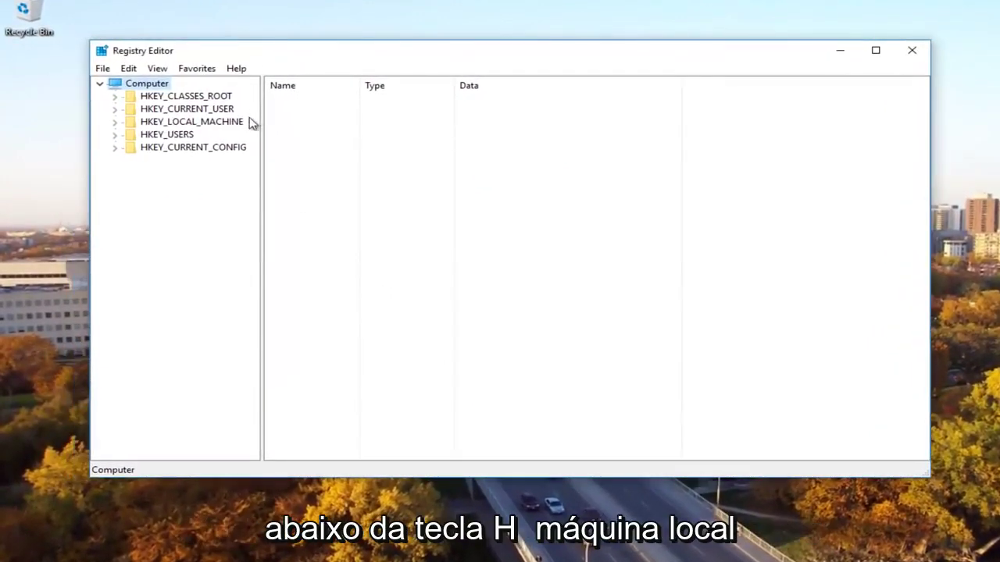
click(115, 122)
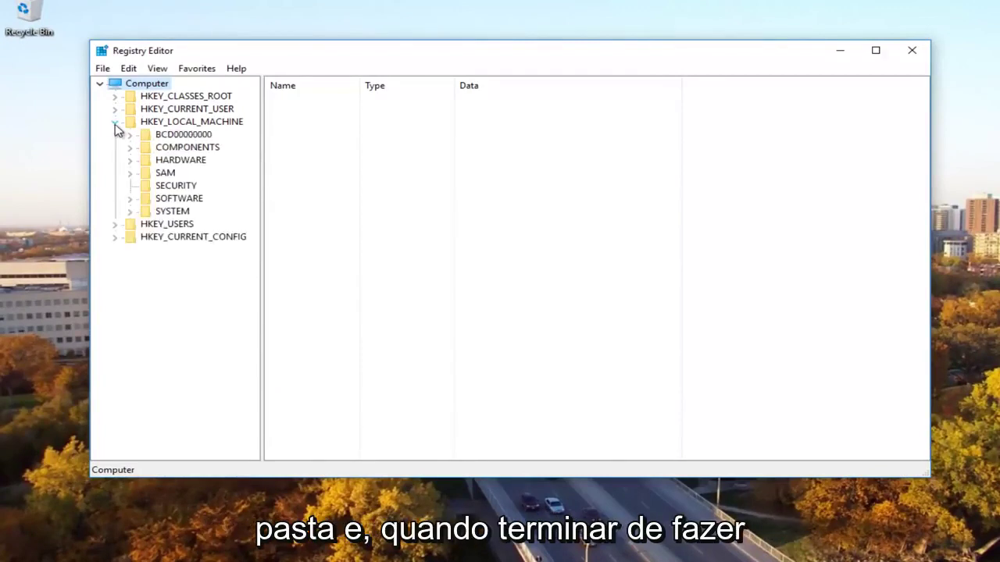
click(130, 200)
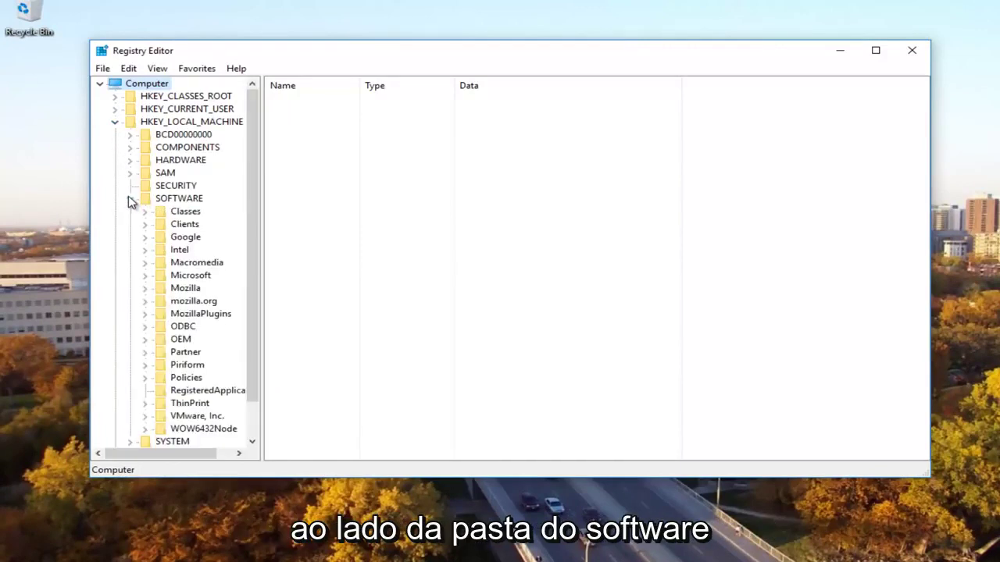
drag(266, 183, 316, 194)
click(190, 277)
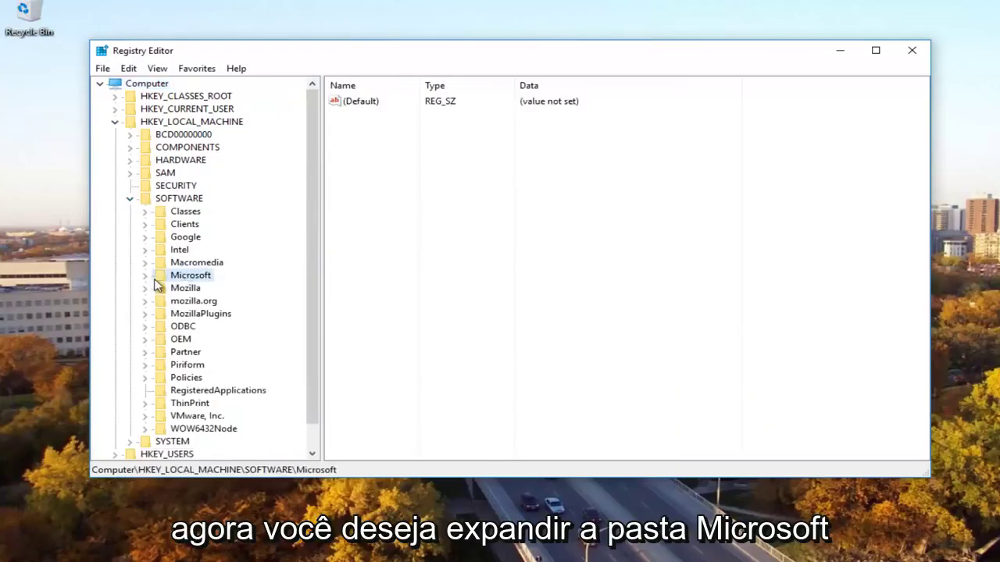
click(145, 275)
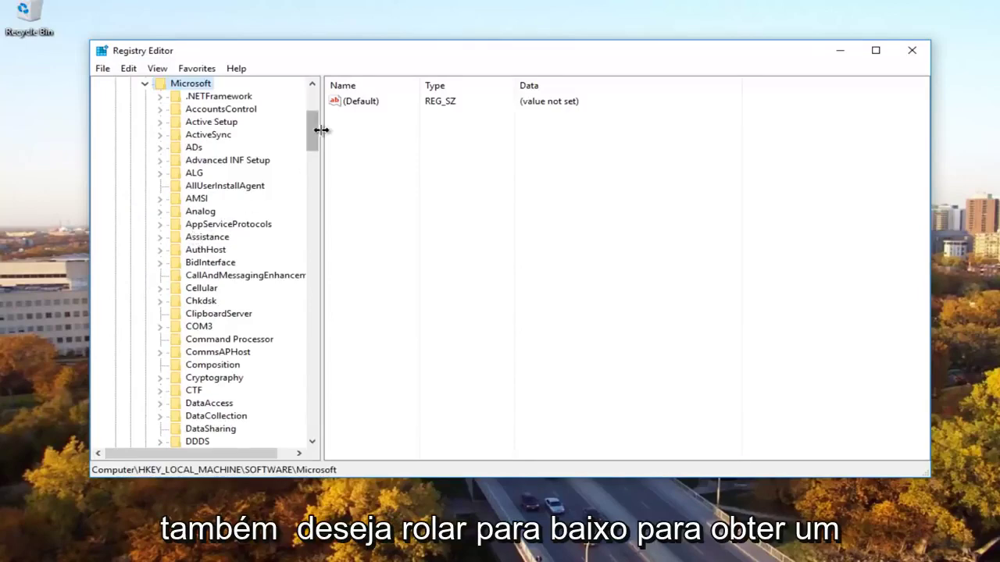
drag(310, 130, 307, 239)
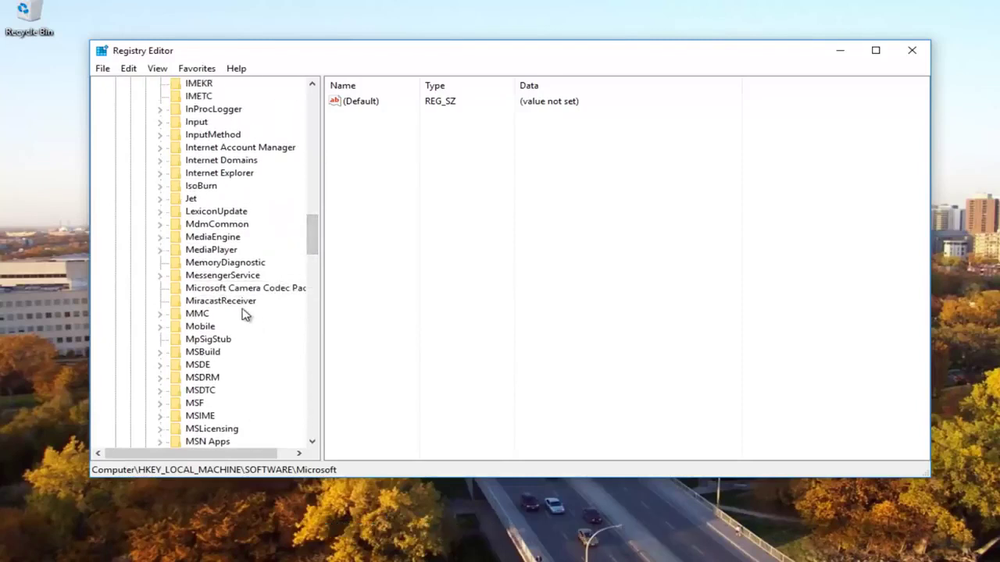
scroll(242, 305, down, 3)
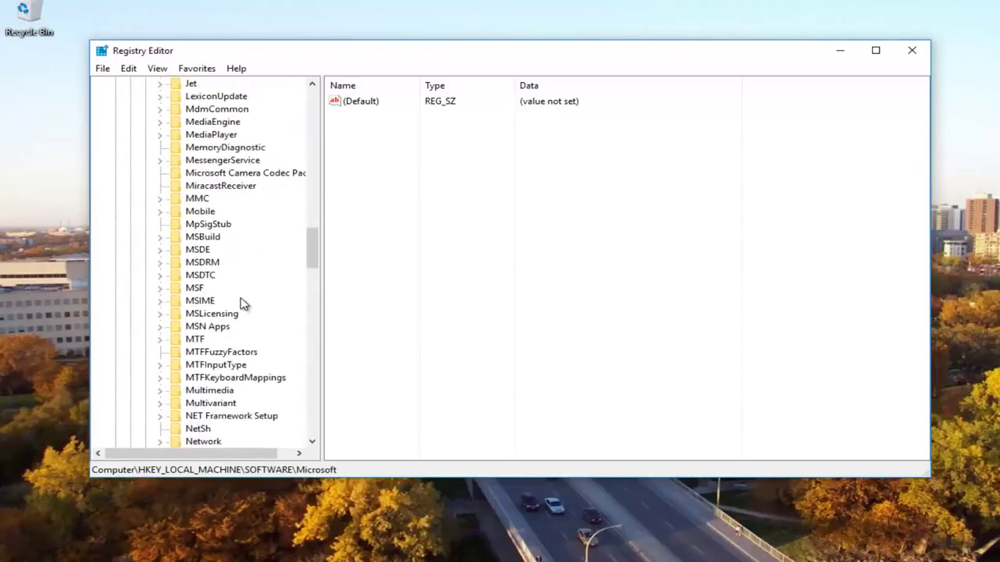
click(195, 315)
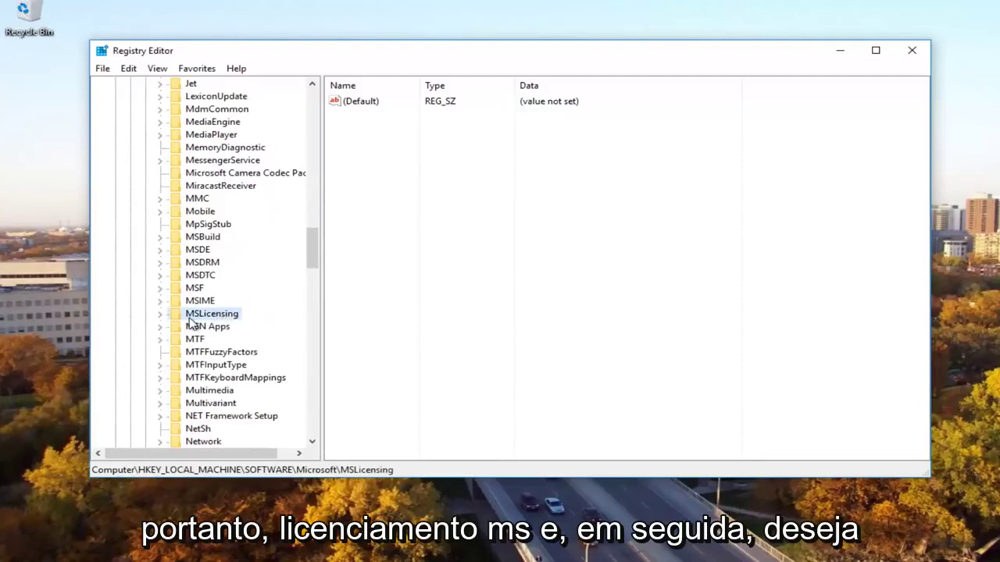
- Expand MSLicensing and select its HardwareID subkey
click(160, 315)
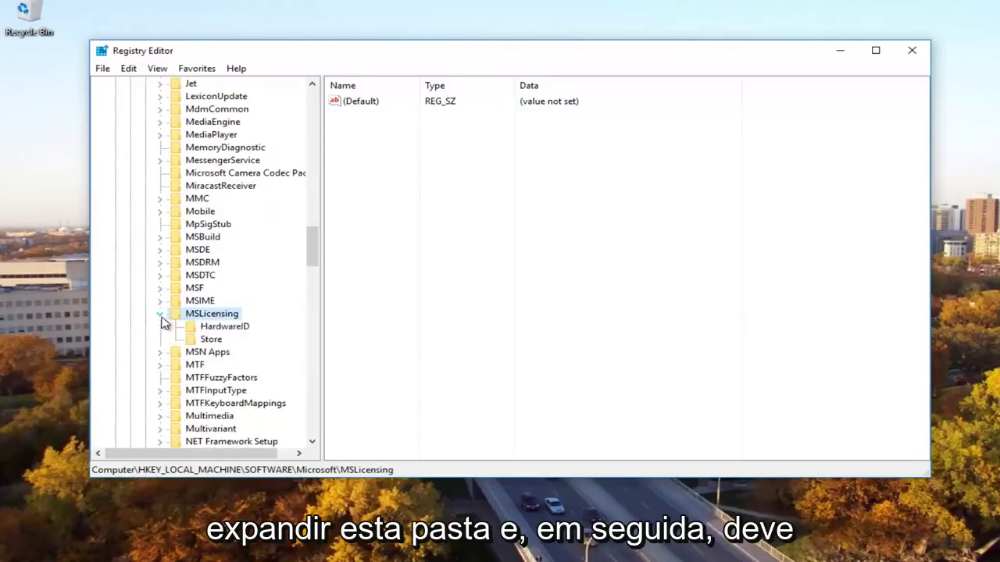
click(213, 328)
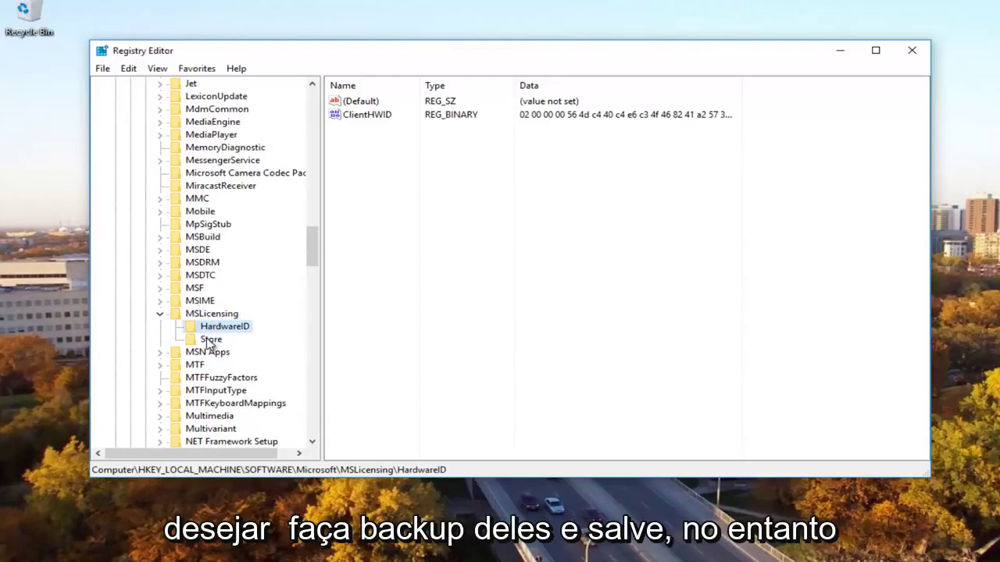
click(211, 339)
key(Left)
key(Down)
key(Down)
key(Up)
key(Down)
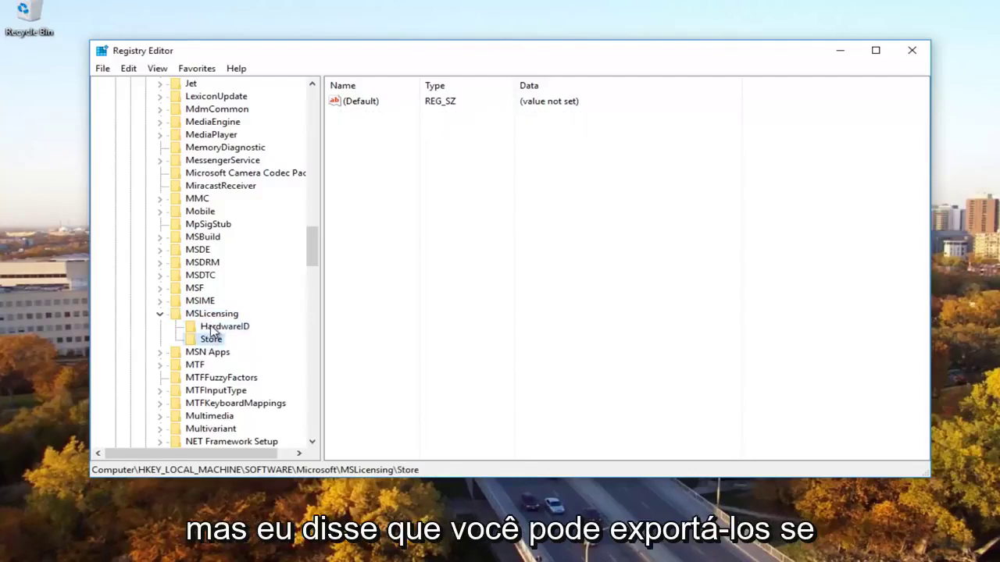
key(Up)
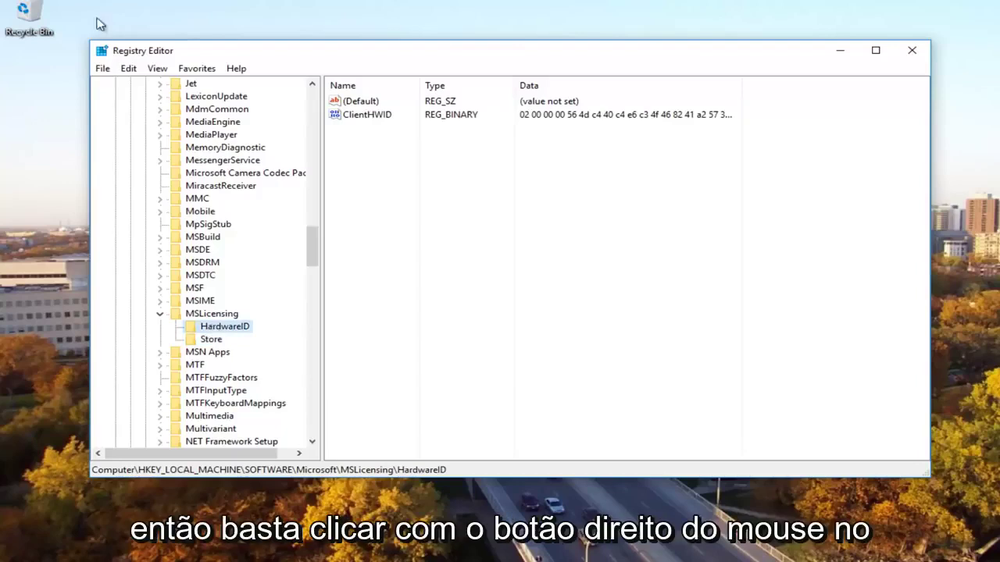
key(shift+F10)
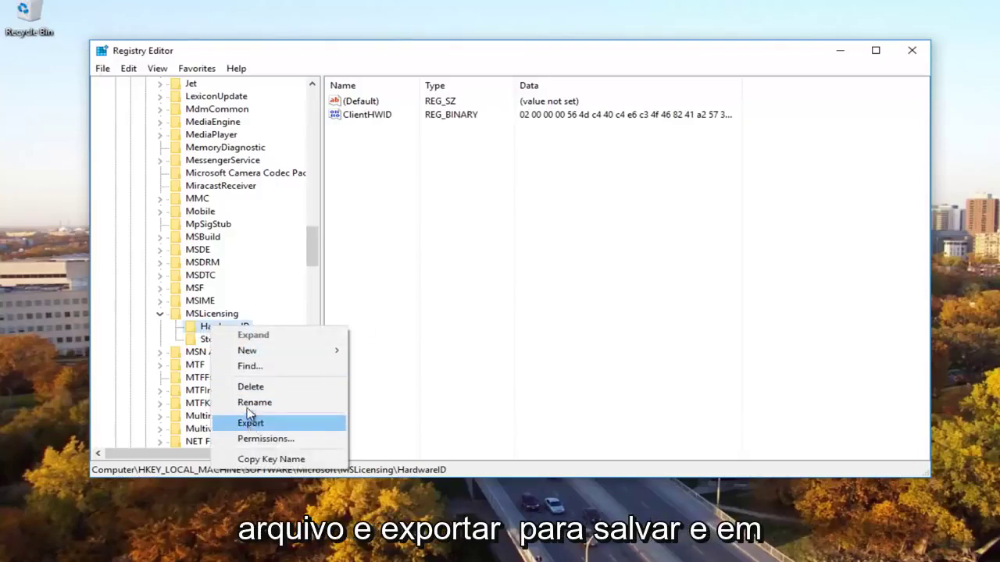
click(195, 328)
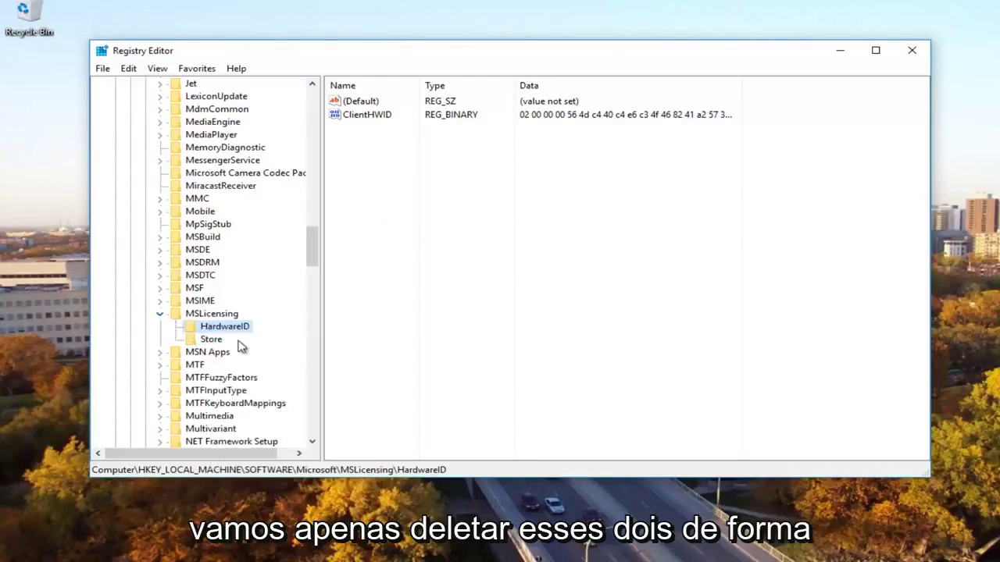
- Delete the HardwareID and Store keys, confirming each, then close Registry Editor
key(Delete)
click(668, 297)
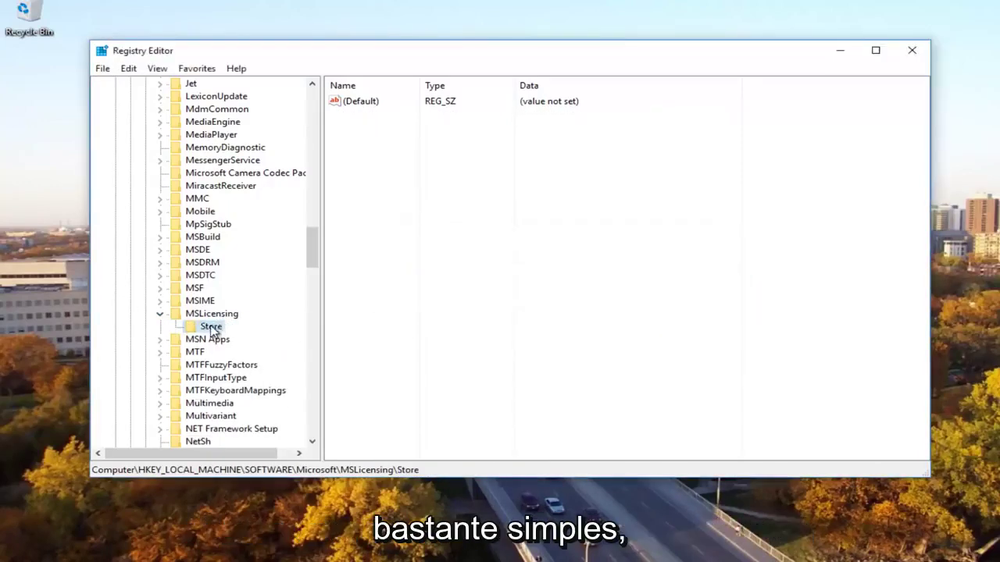
key(Delete)
click(649, 296)
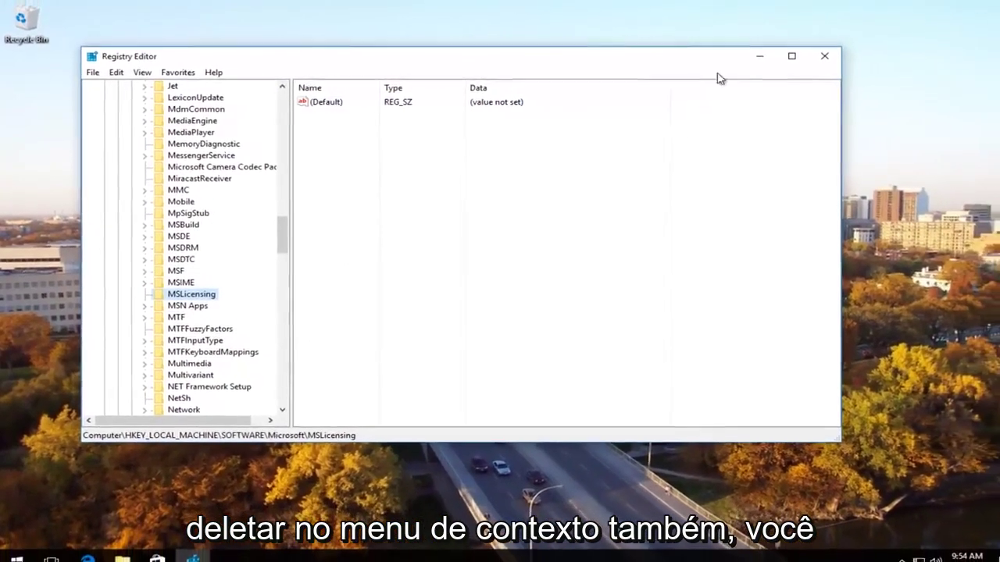
click(824, 55)
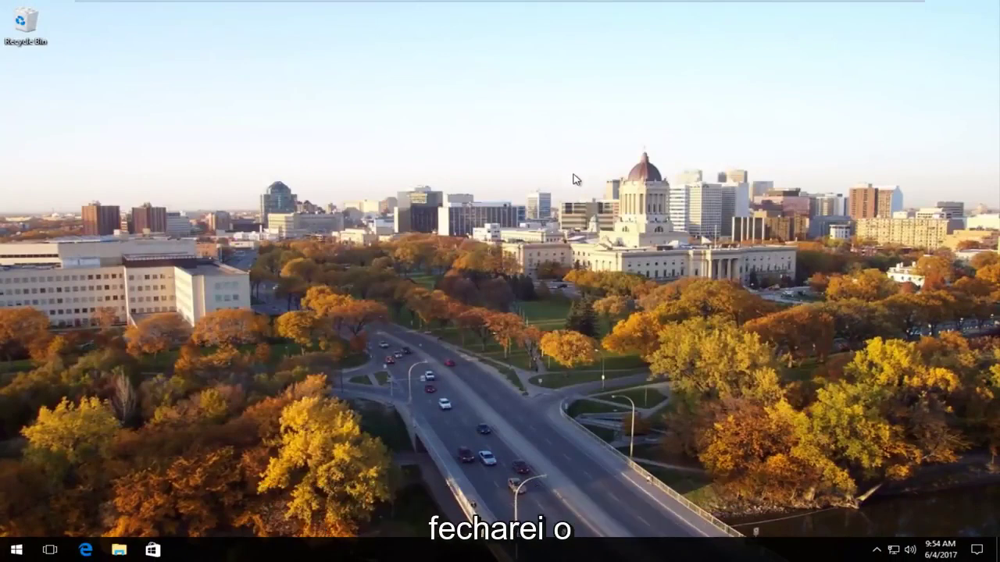
- Search Windows for 'network' and open Network and Sharing Center from the results
key(super+s)
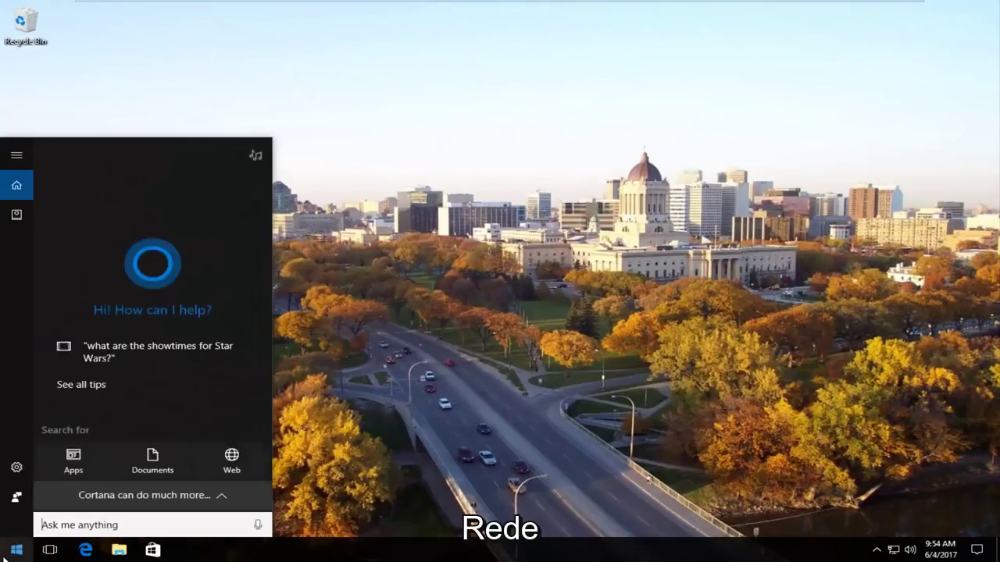
text(nwe)
key(BackSpace)
key(BackSpace)
text(etwork)
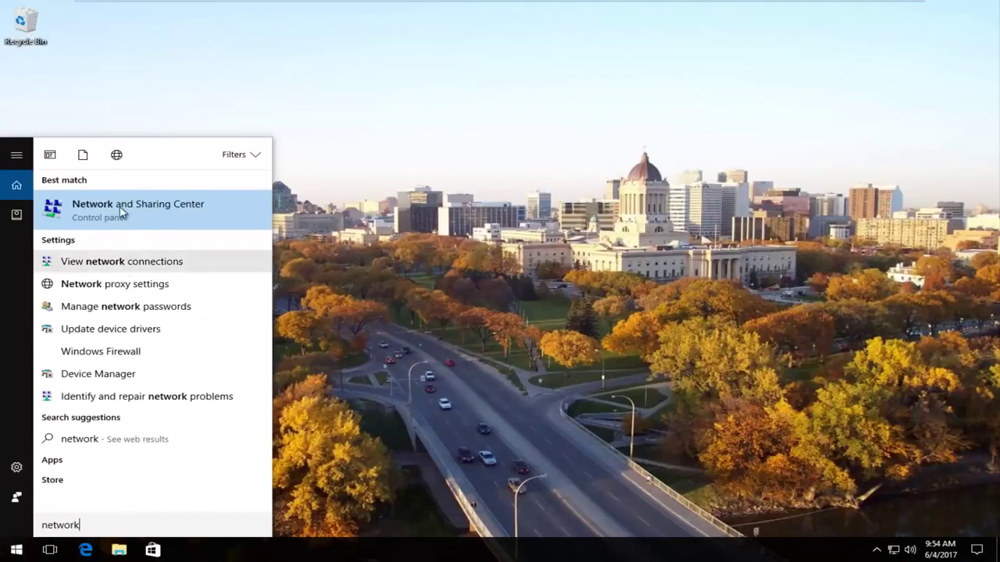
click(119, 207)
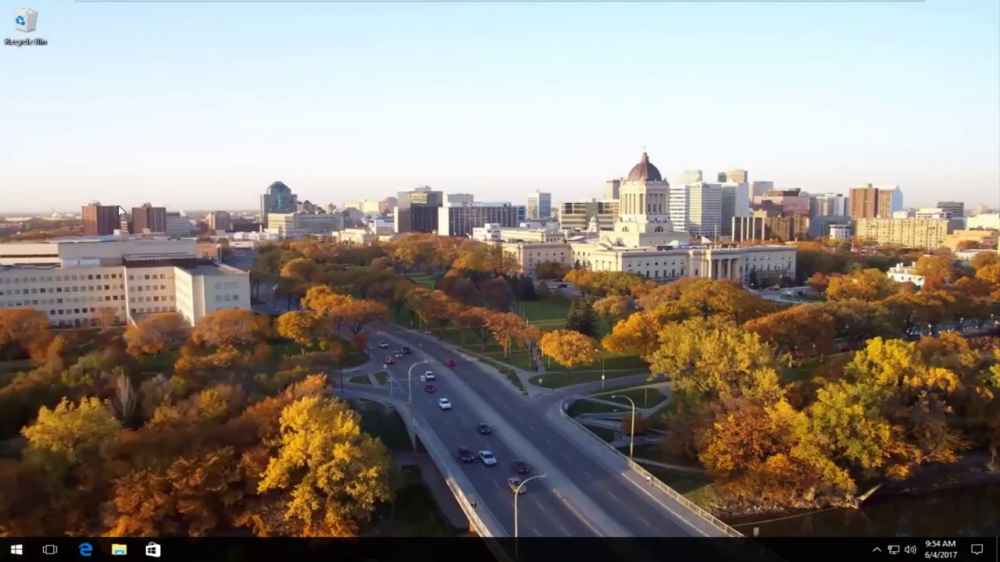